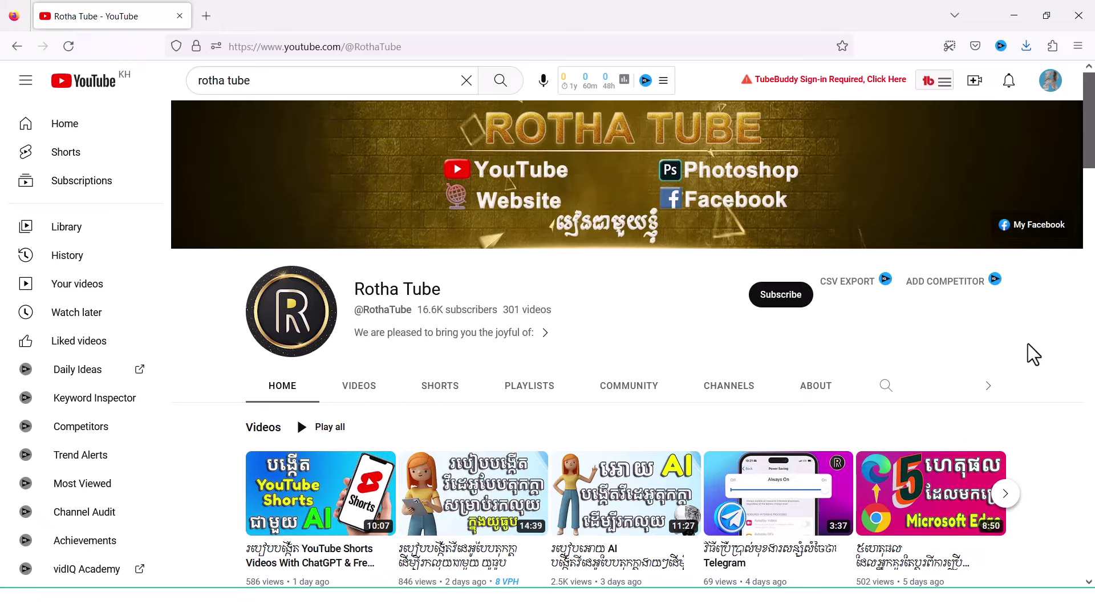
- In a new tab, Google 'tome.app' and open the 'Tome - The AI-powered storytelling format' result
left_click(203, 18)
type("go")
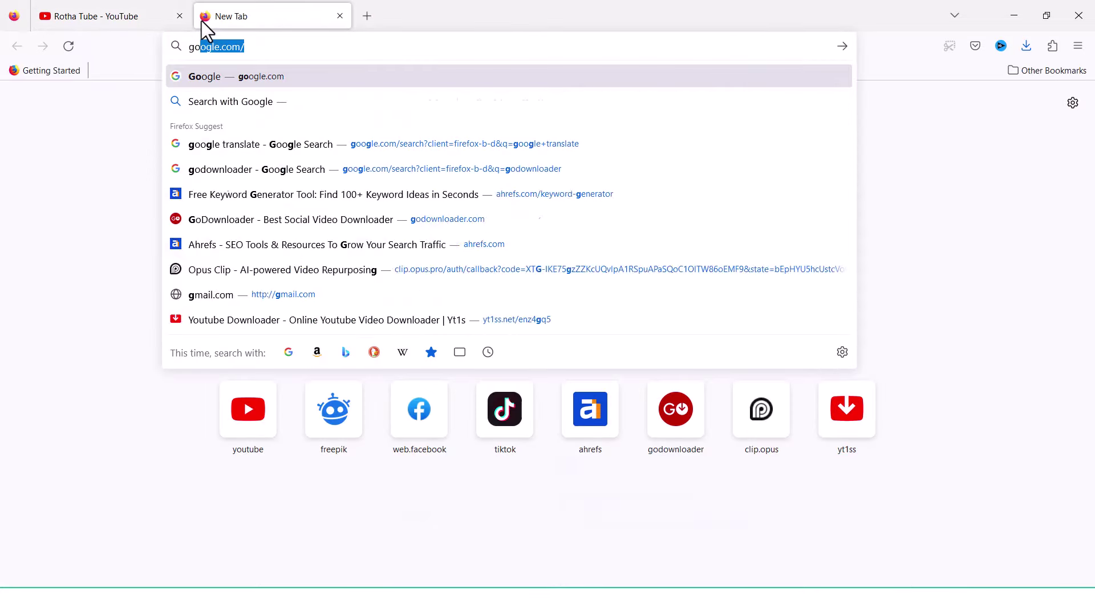
key("Return")
type("tom")
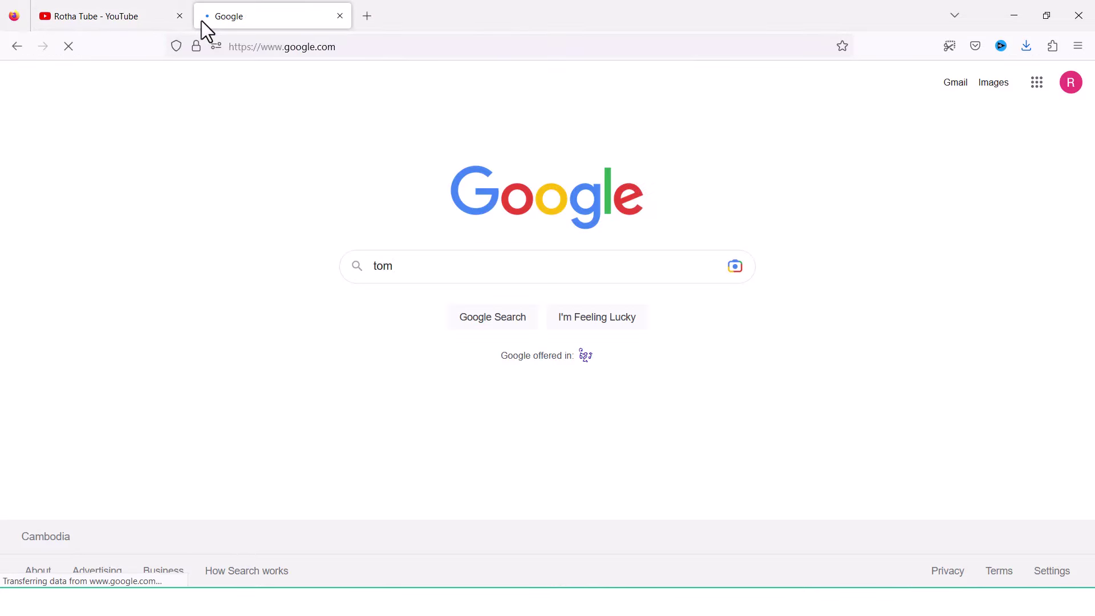
type("e.app")
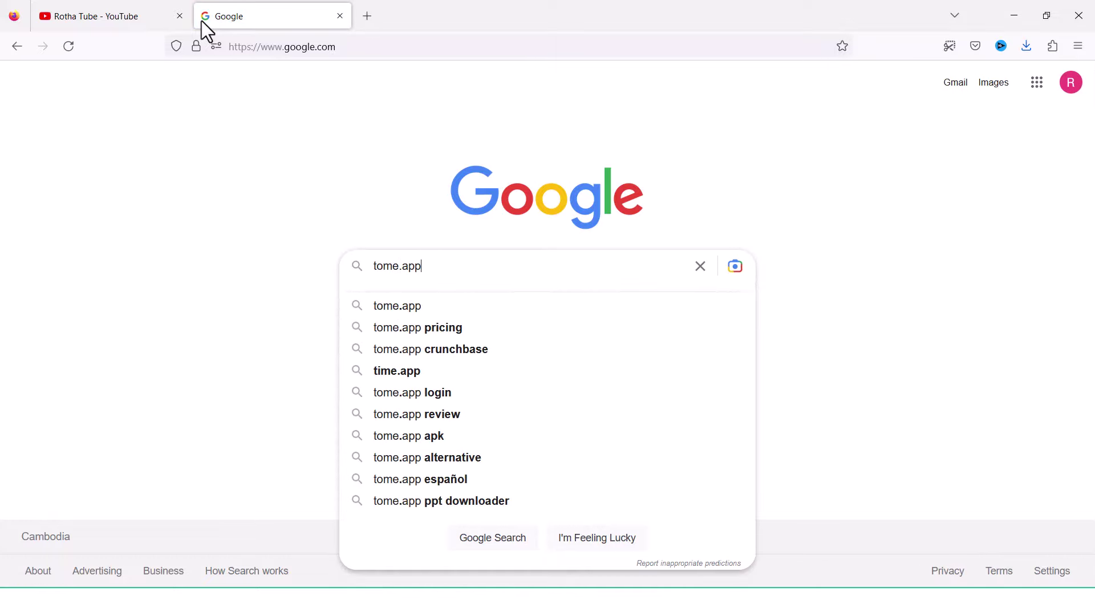
key("Return")
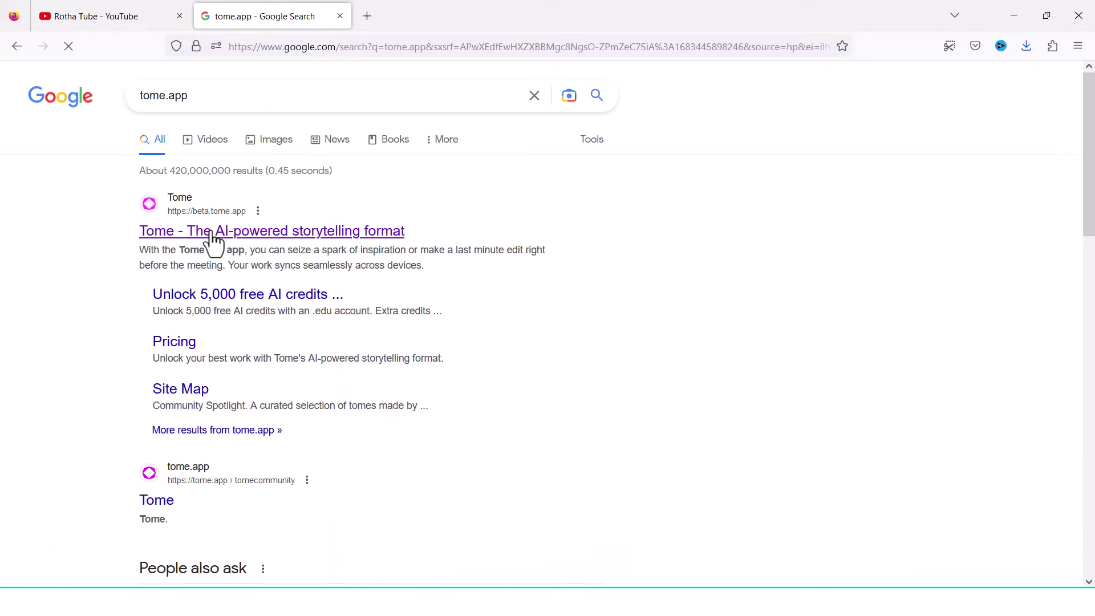
left_click(213, 233)
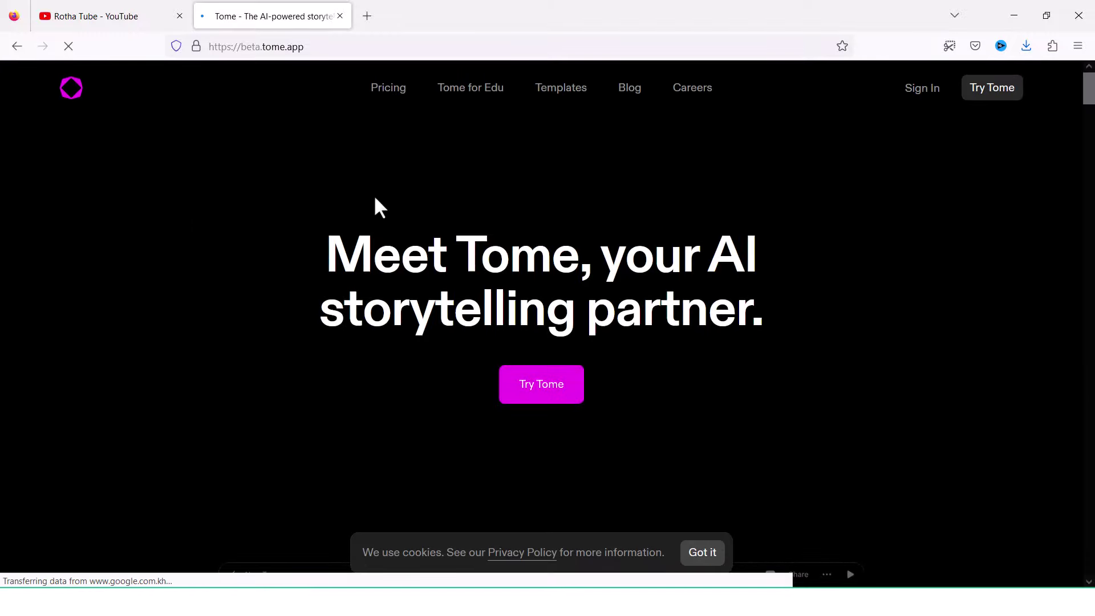
- Sign up for Tome with Continue with Google, choosing a Google account
left_click(542, 387)
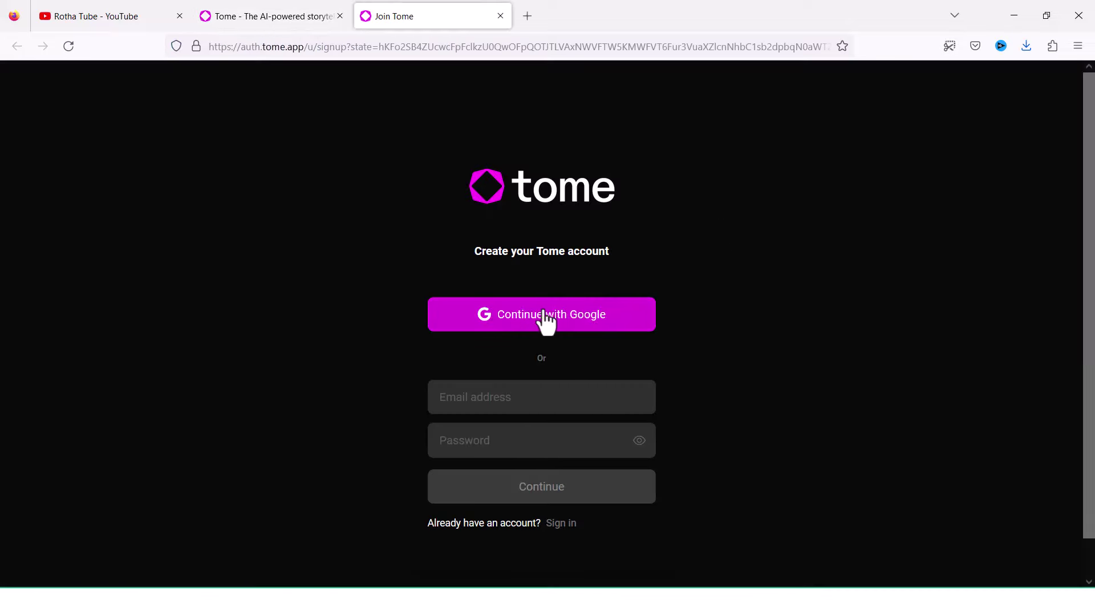
left_click(557, 325)
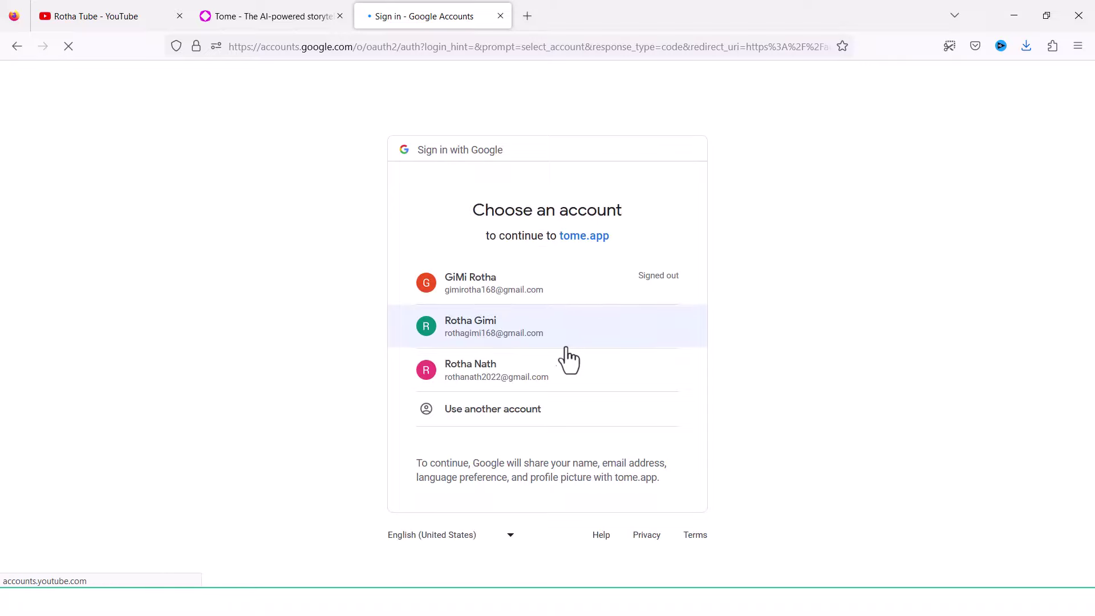
left_click(513, 375)
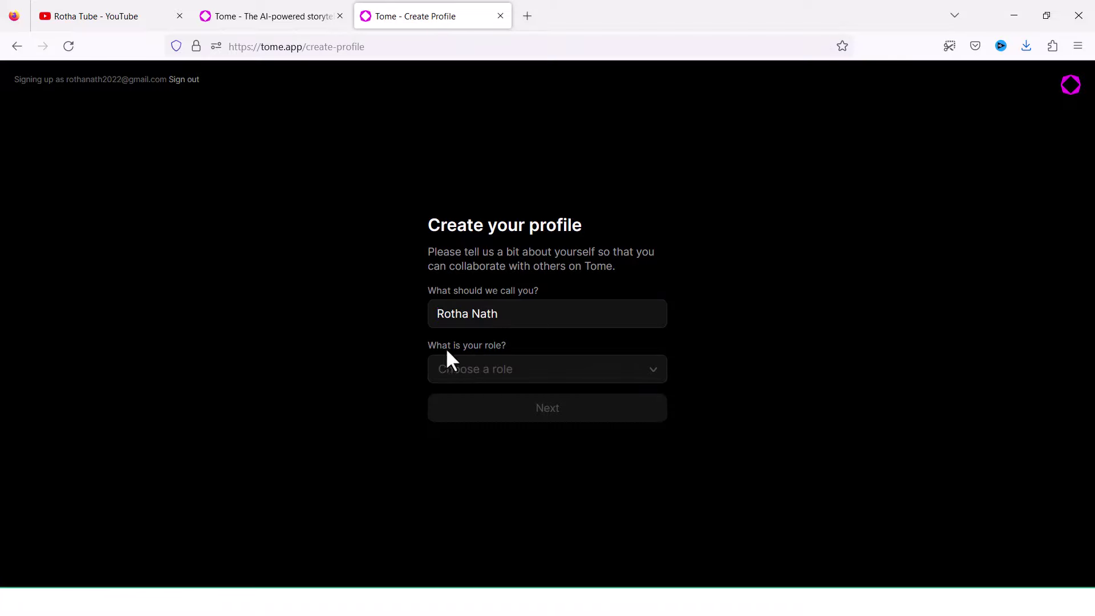
- Set the profile role to Creative and submit the profile
left_click(496, 371)
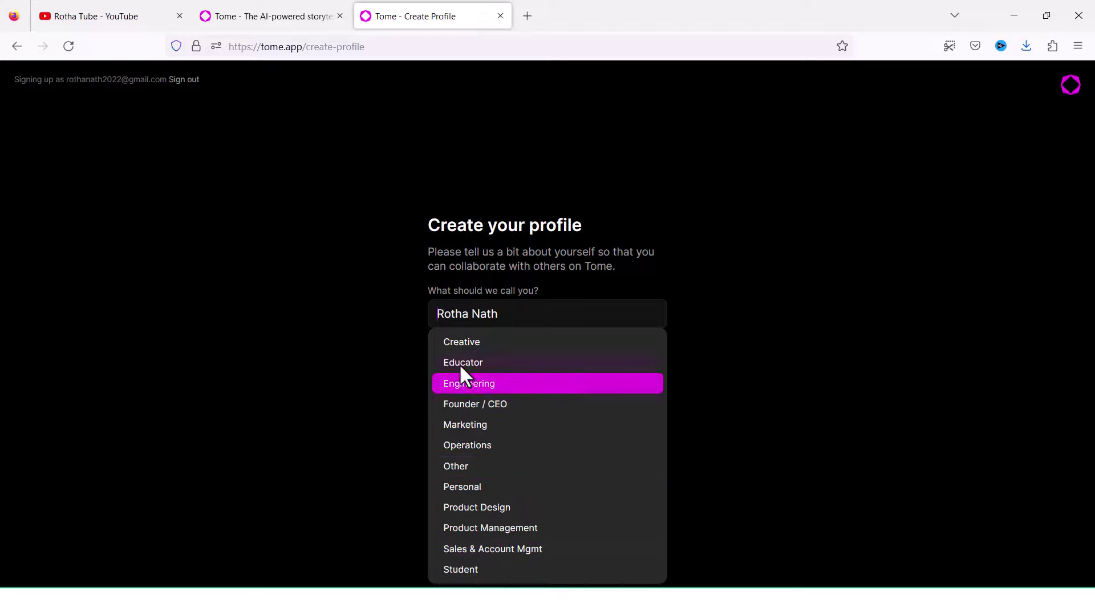
left_click(504, 344)
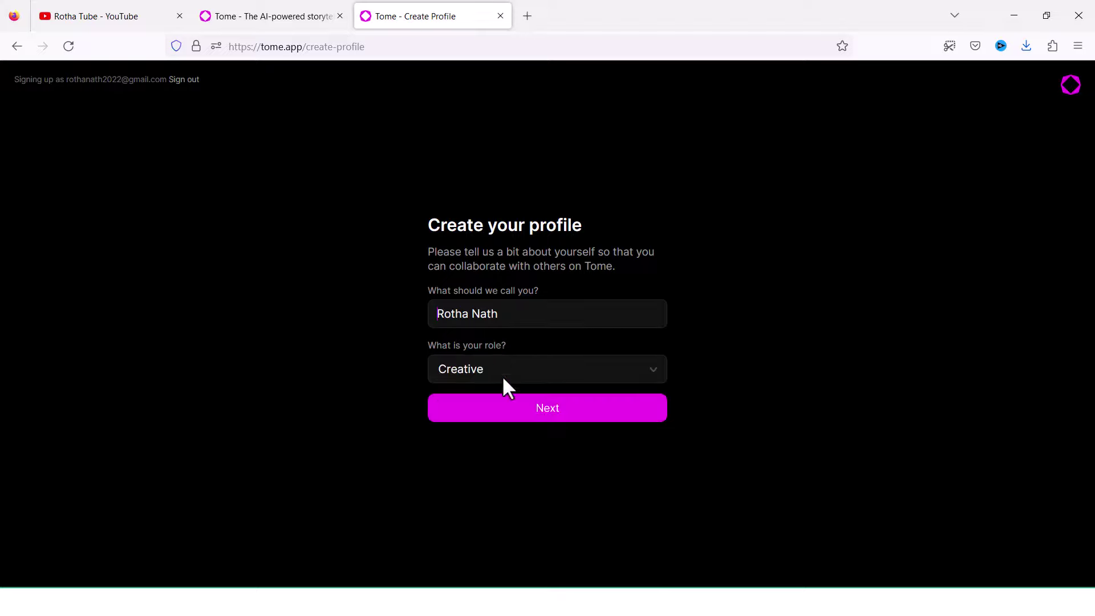
left_click(546, 425)
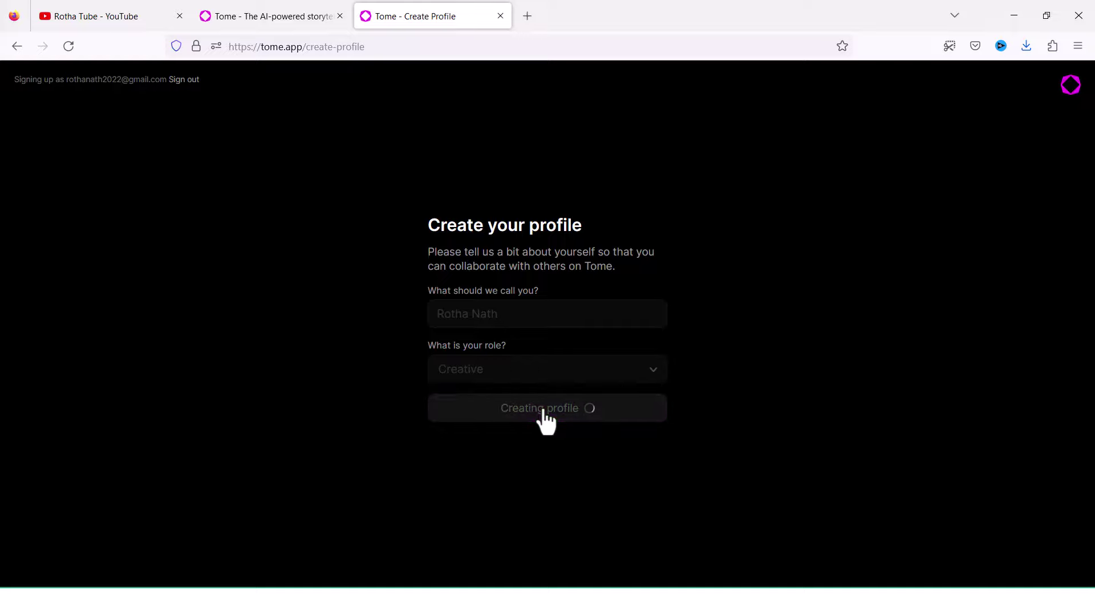
- Name the workspace with the user's full name and create it
type("Rotha")
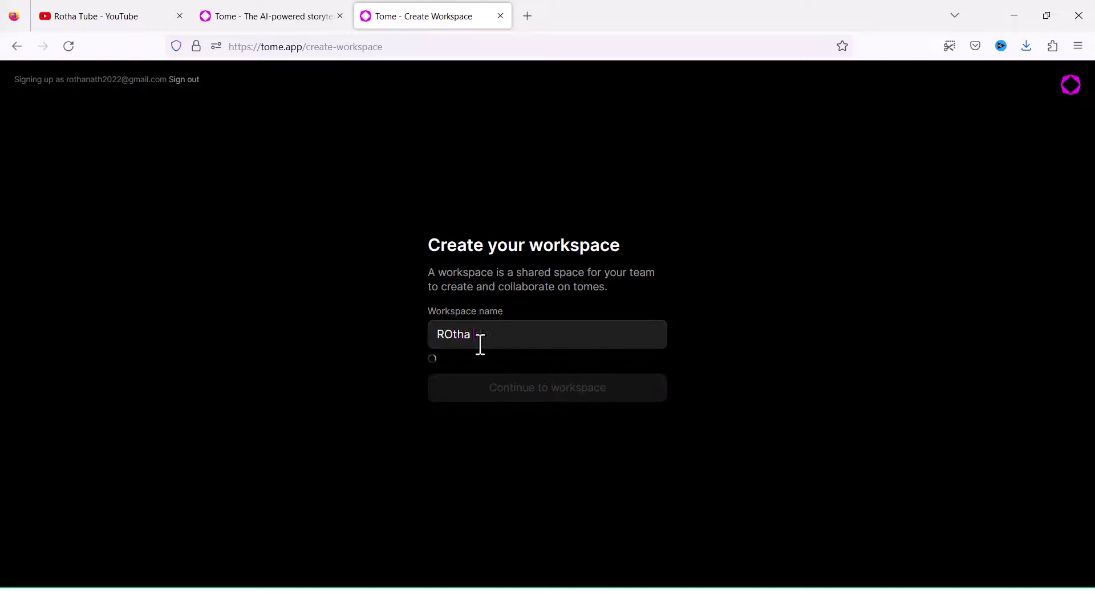
key("BackSpace")
key("BackSpace")
key("BackSpace")
key("BackSpace")
type("th")
key("BackSpace")
key("BackSpace")
type("otha Na")
type("th")
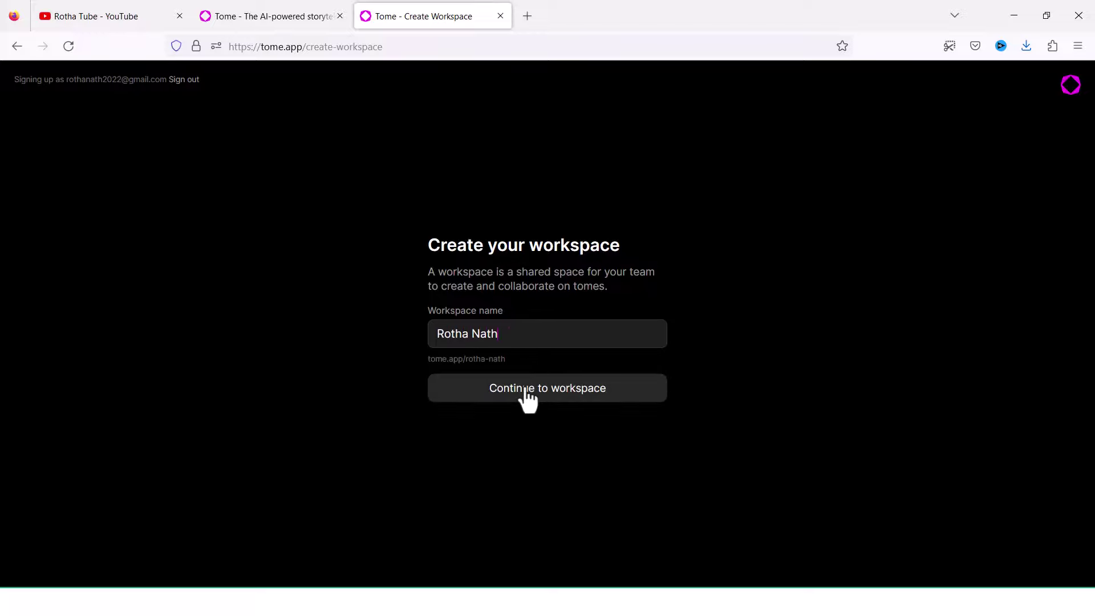
left_click(529, 390)
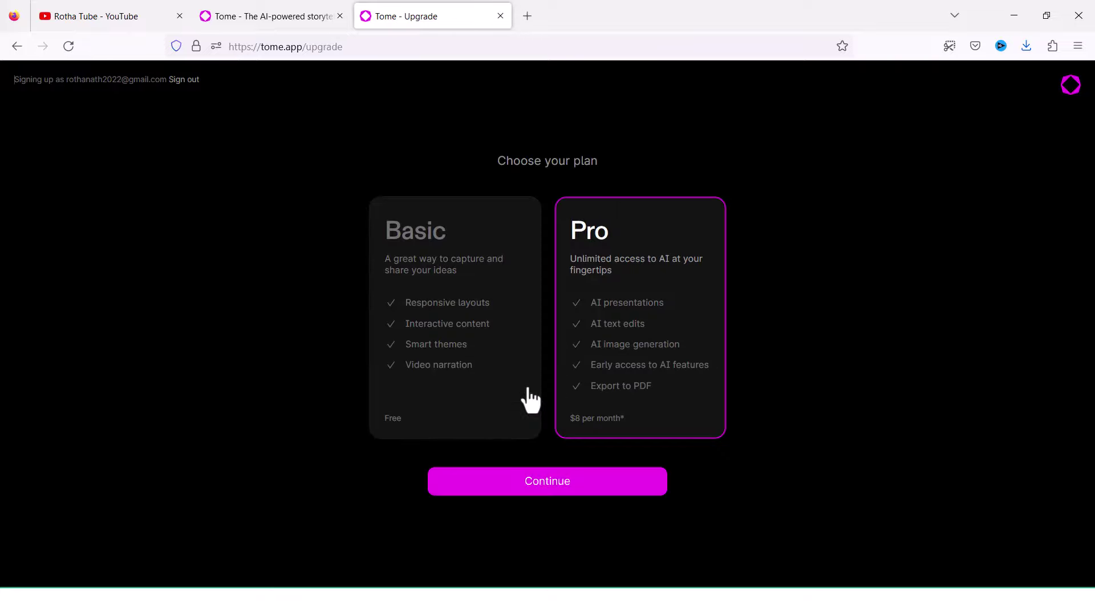
- Pick the free Basic plan and continue to the workspace
left_click(471, 372)
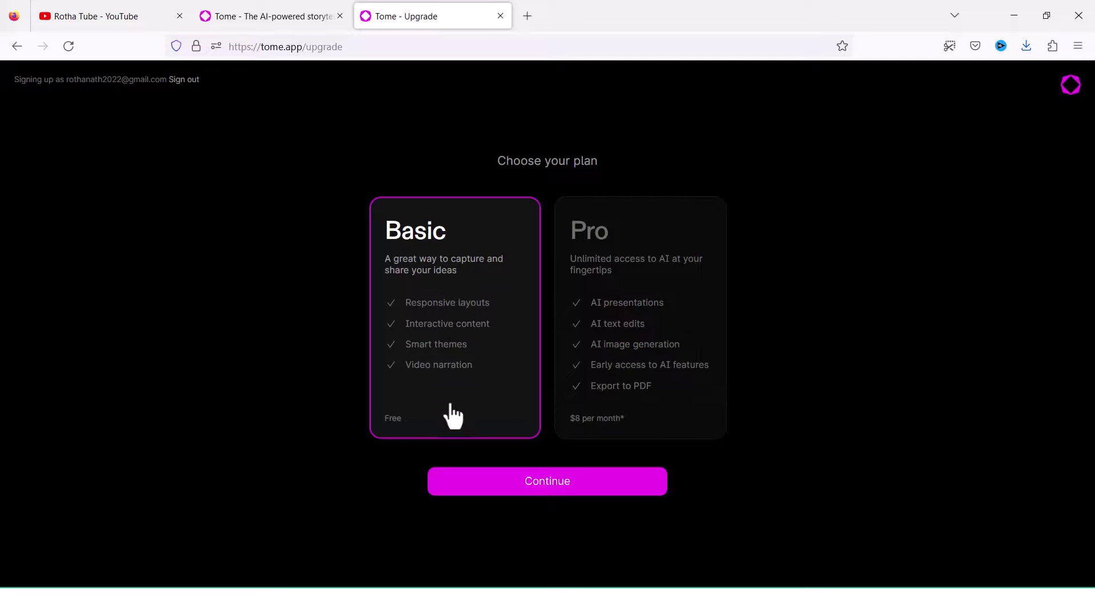
left_click(551, 484)
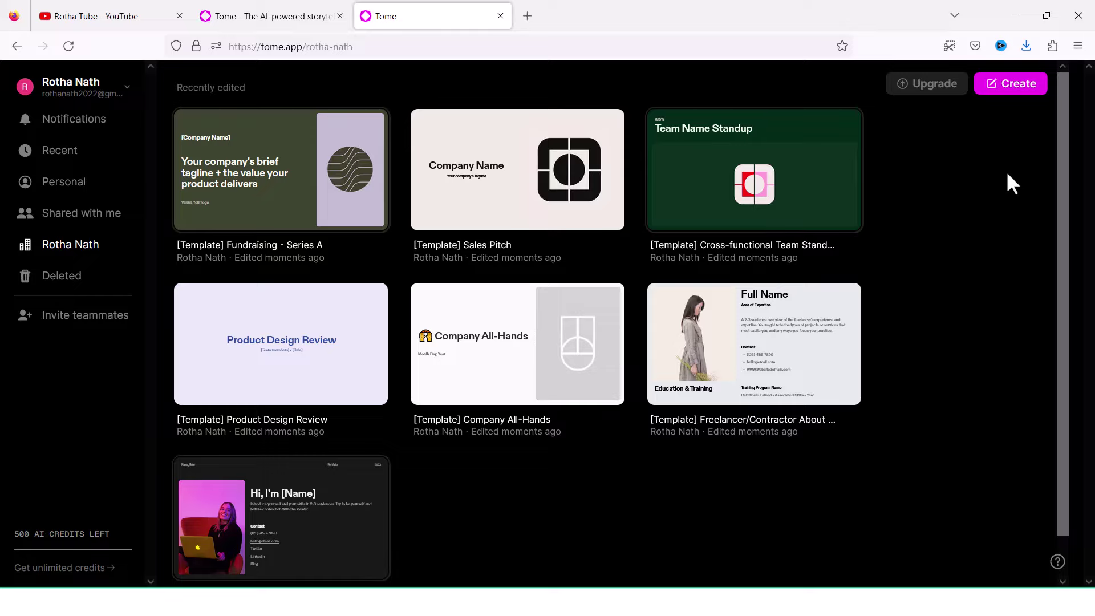
- Start a new tome and submit the prompt 'Create a presentation about Galaxy S23 Ultra'
left_click(1017, 90)
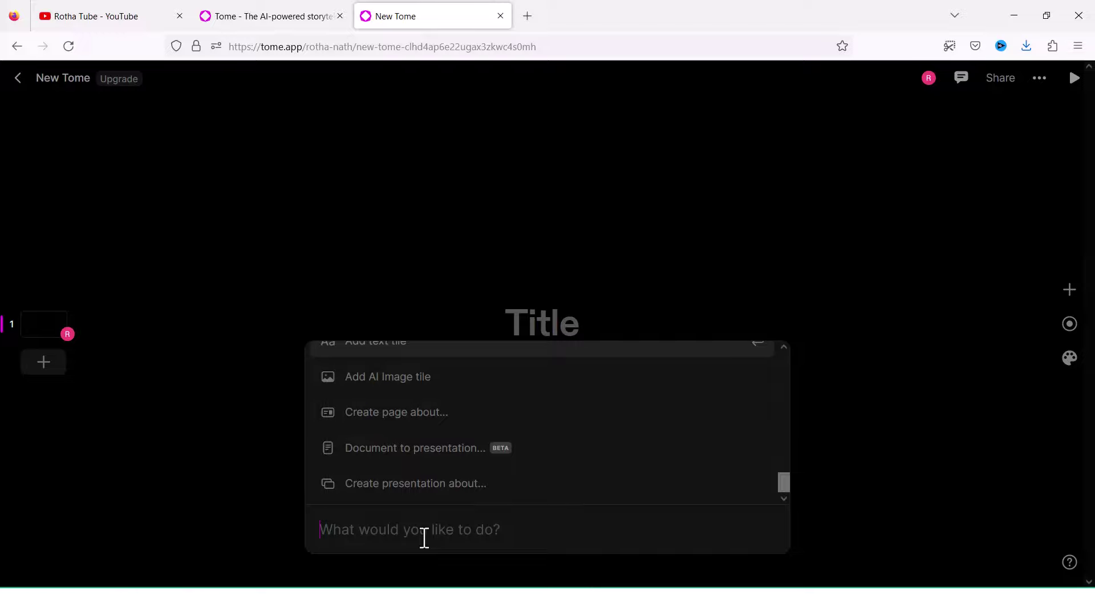
type("Create")
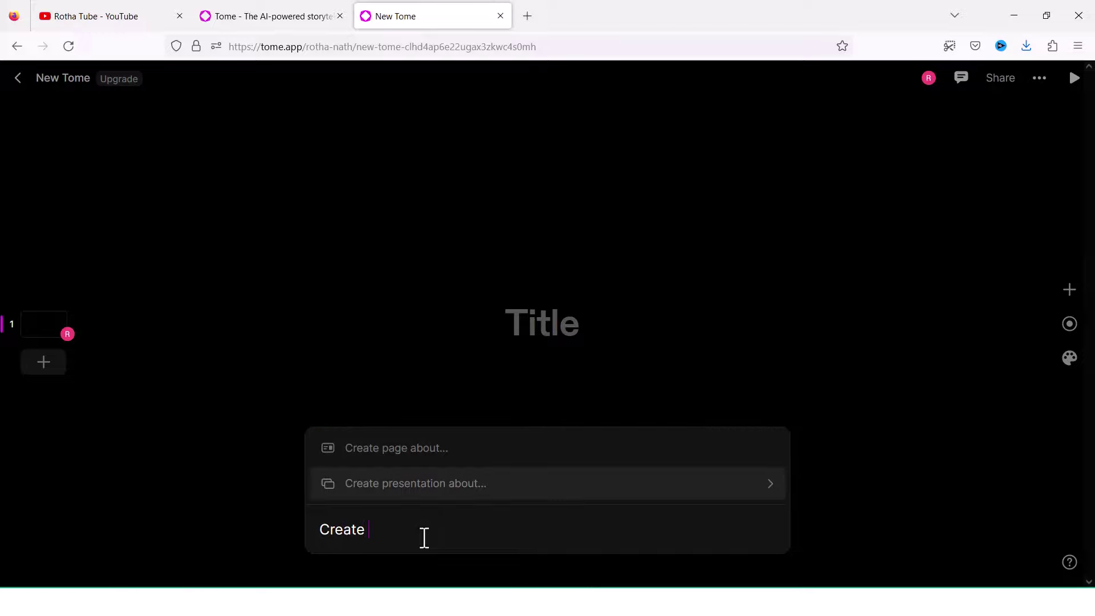
type(" a pro")
key("BackSpace")
type("en")
key("BackSpace")
type("se")
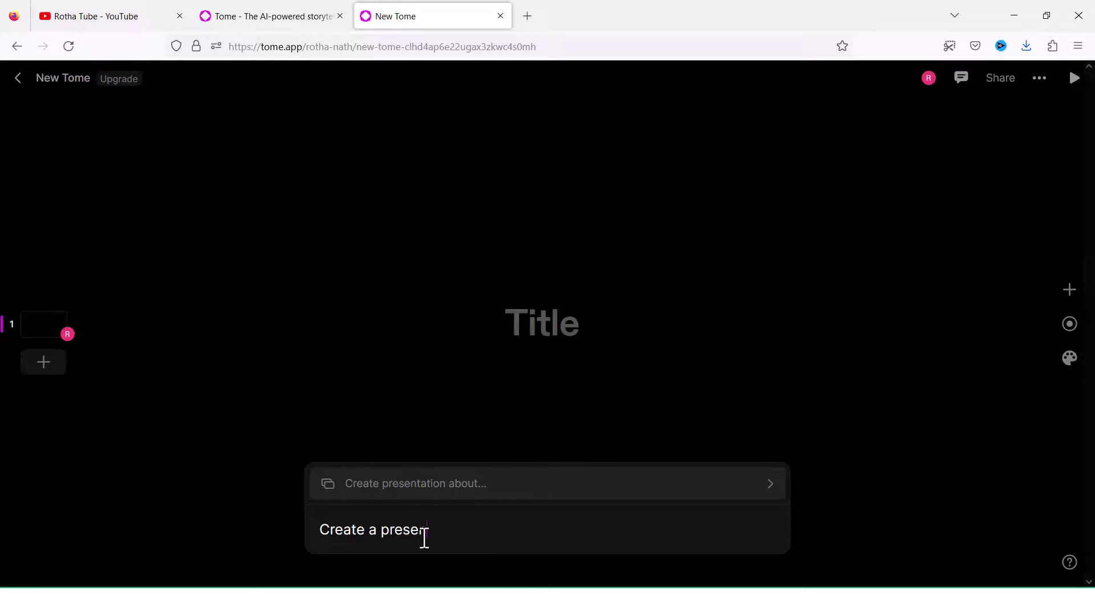
type("ntation")
type(" about")
type(" Ga")
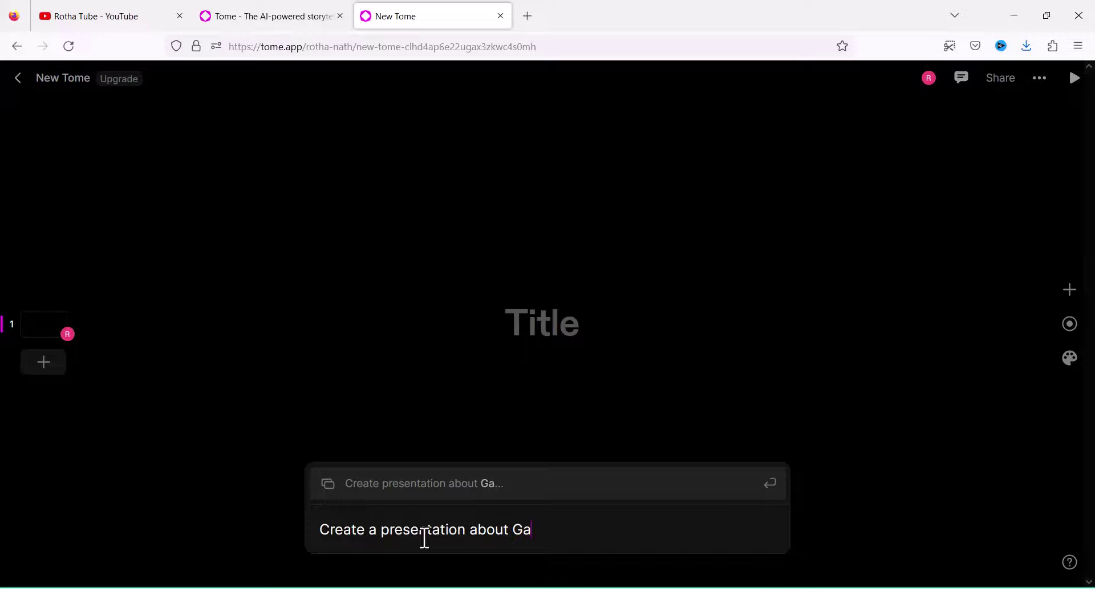
type("laxy")
key("BackSpace")
key("BackSpace")
key("BackSpace")
type("x")
key("BackSpace")
type("a")
type("xy ")
type("S3")
key("BackSpace")
type("23 Ultr")
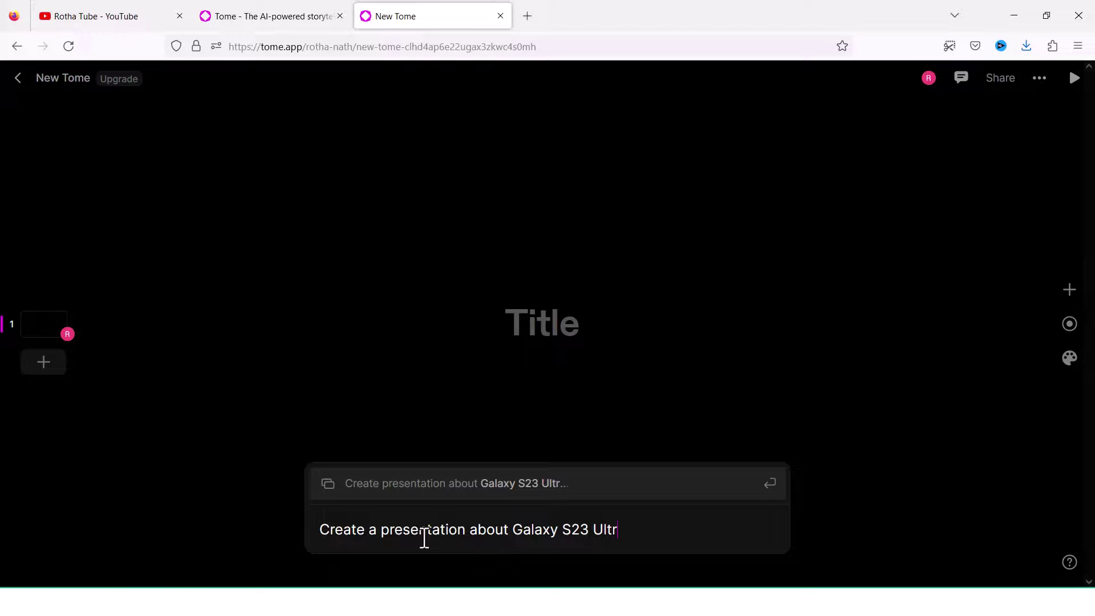
type("a")
key("Return")
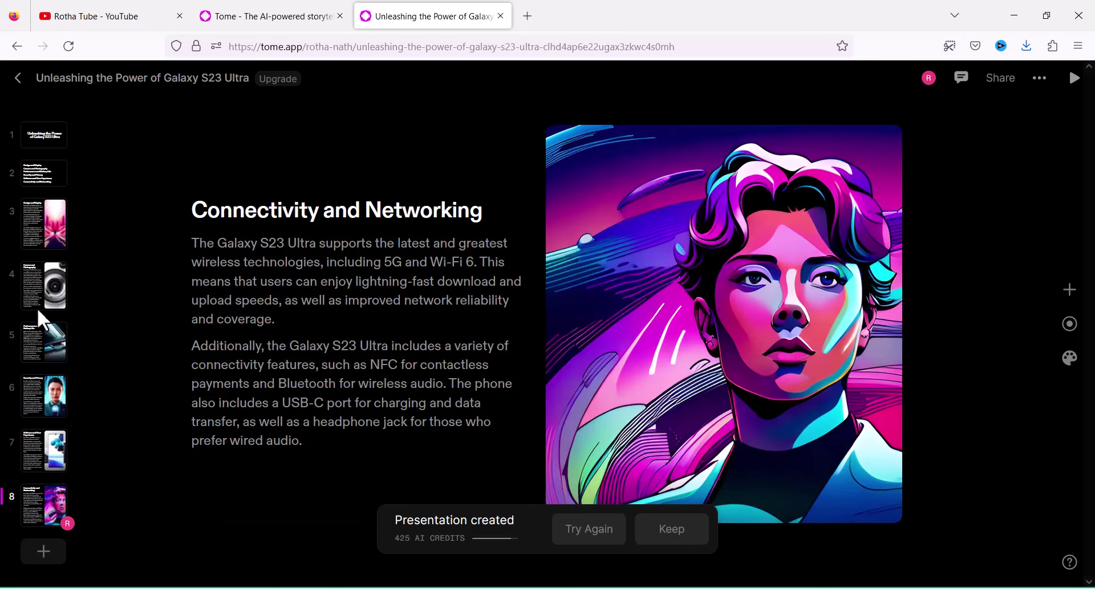
- Review slides 1-3: the title slide, the topic list and Design and Display
left_click(46, 133)
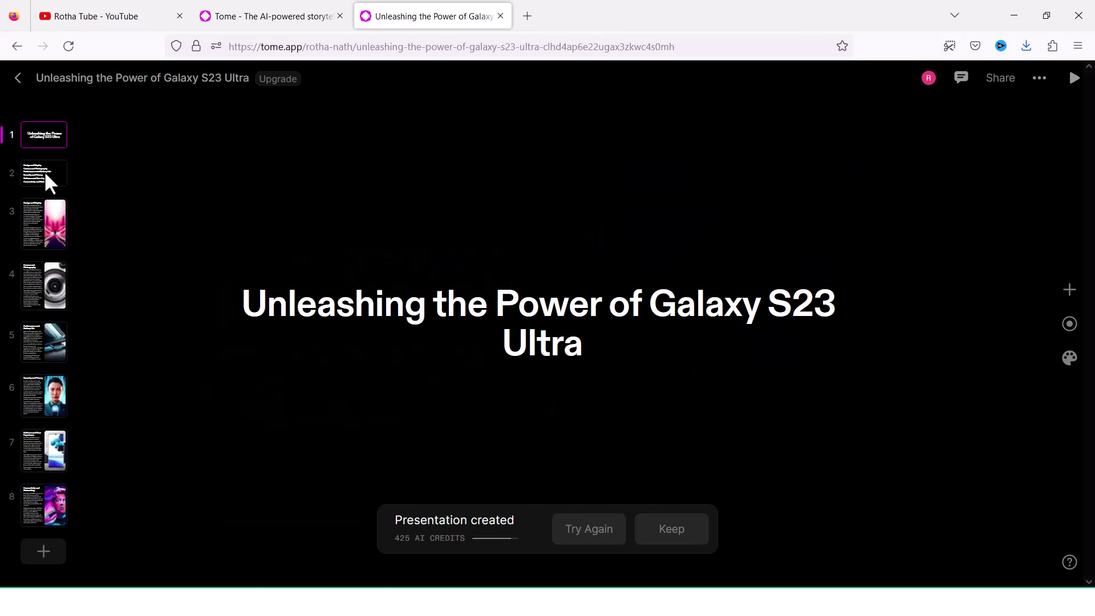
left_click(45, 176)
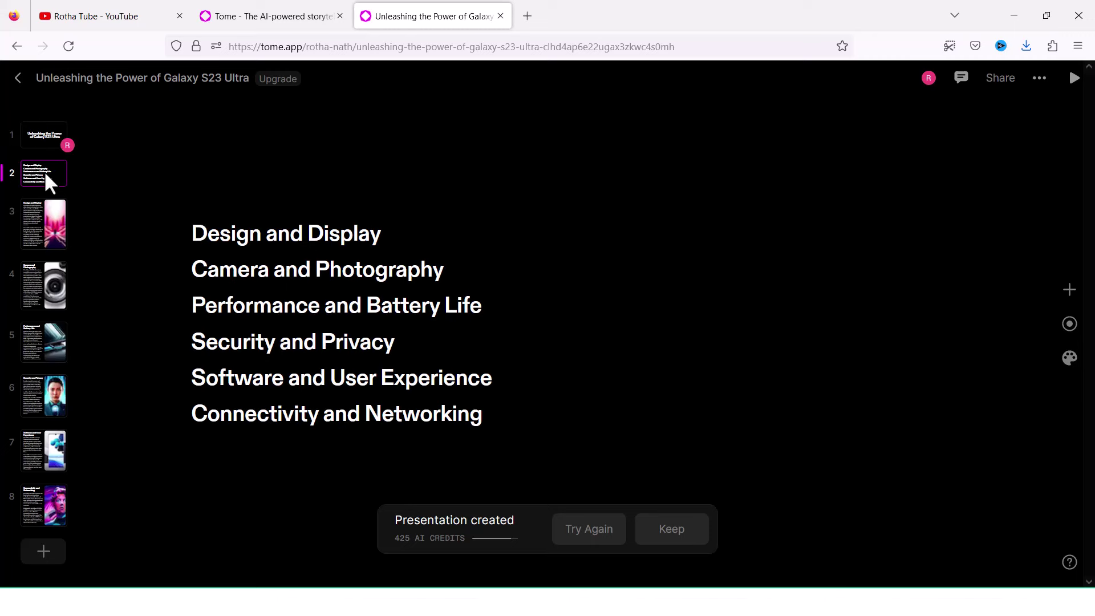
left_click(39, 216)
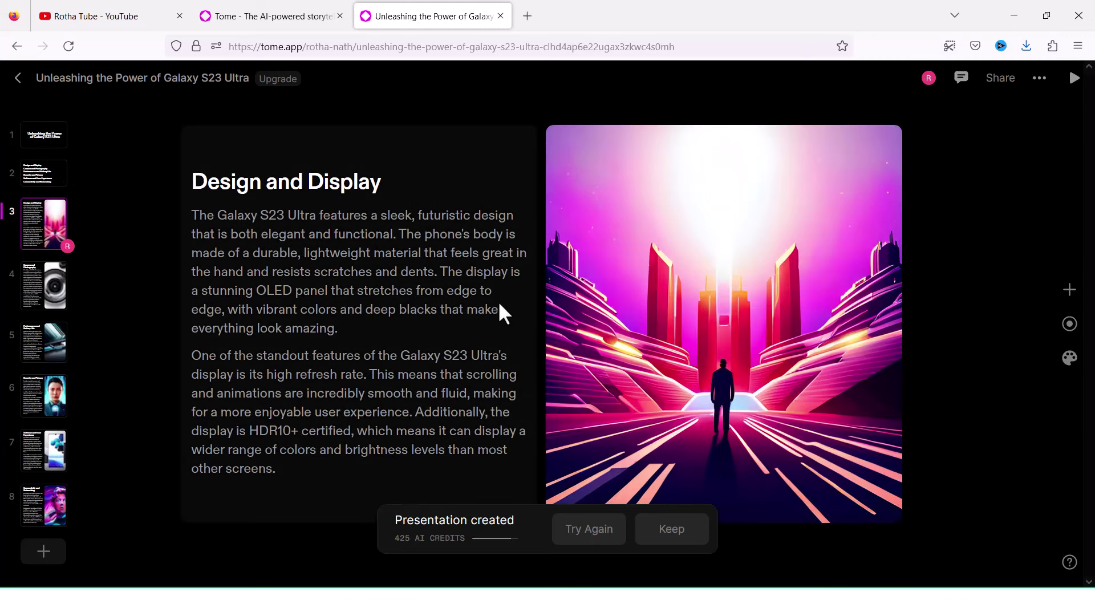
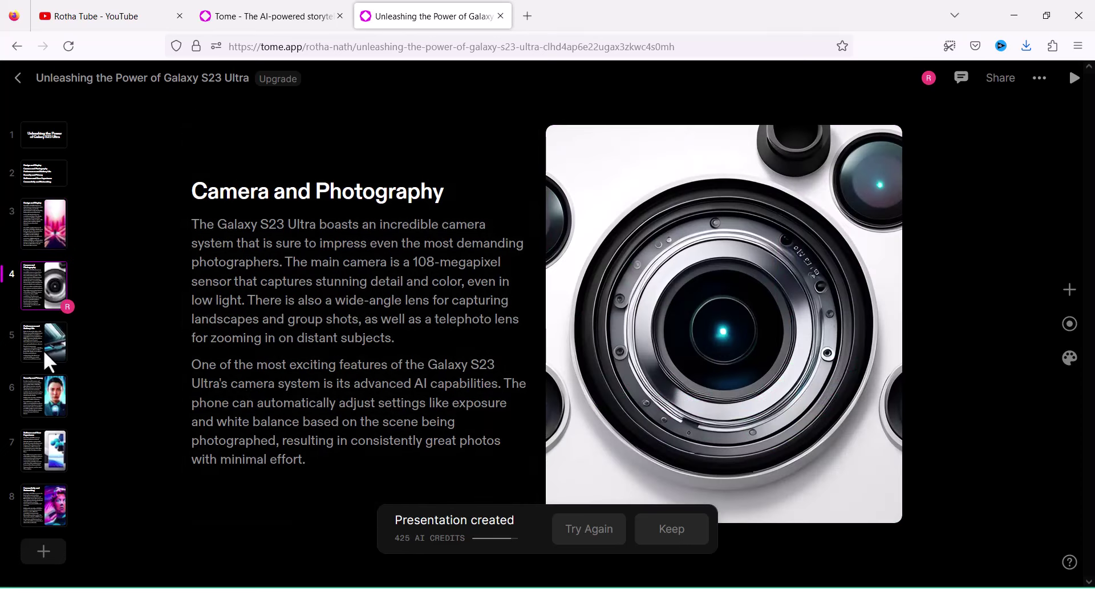
- Review slides 5–8: Performance and Battery Life, Security and Privacy, Software and User Experience, Connectivity and Networking
left_click(46, 361)
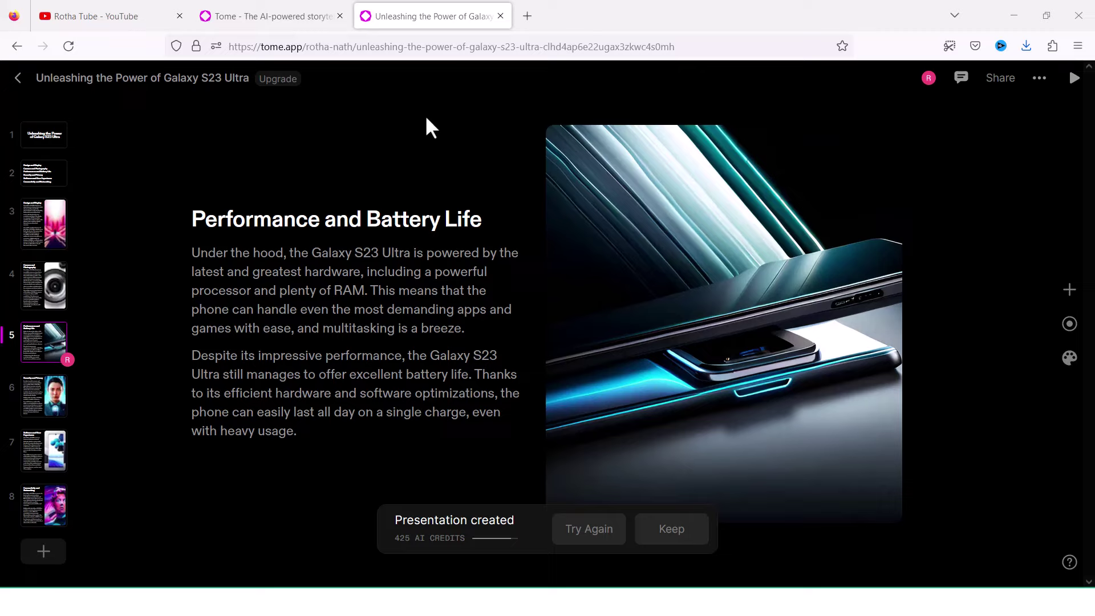
left_click(52, 393)
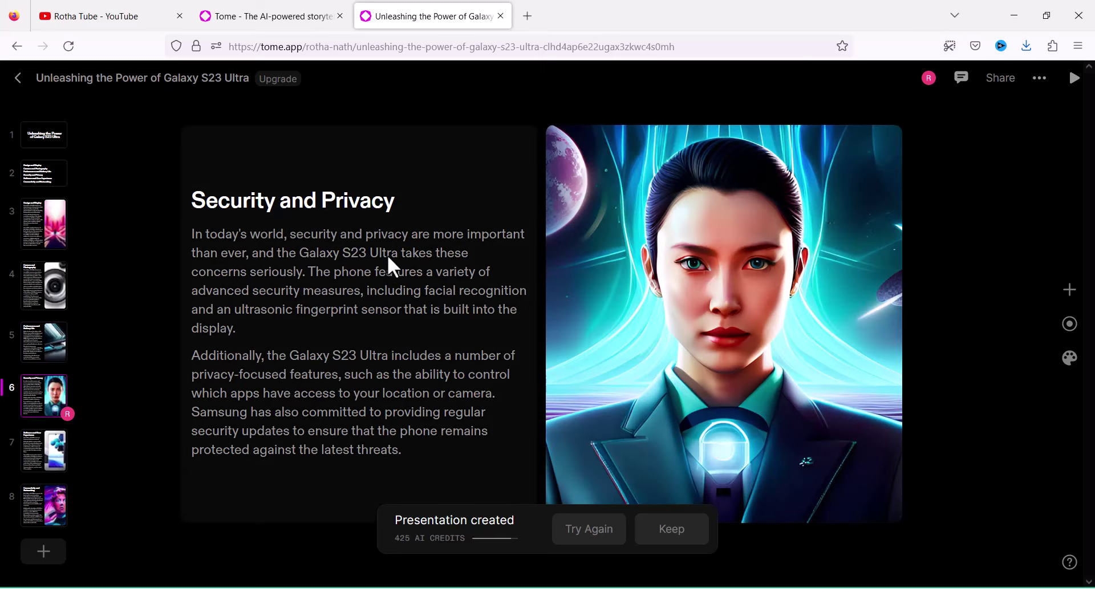
left_click(47, 447)
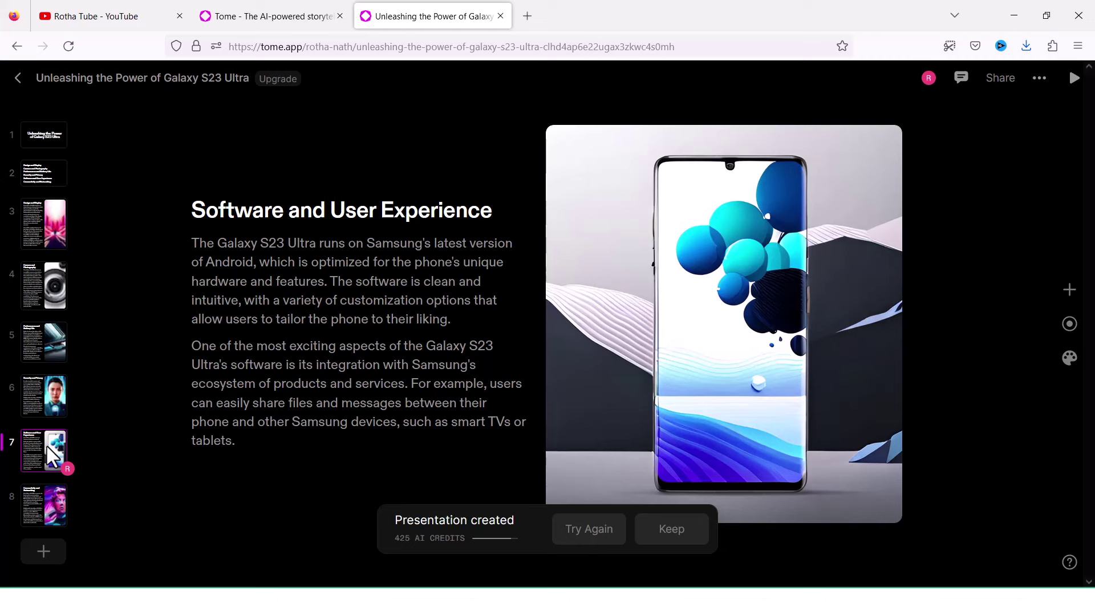
left_click(52, 505)
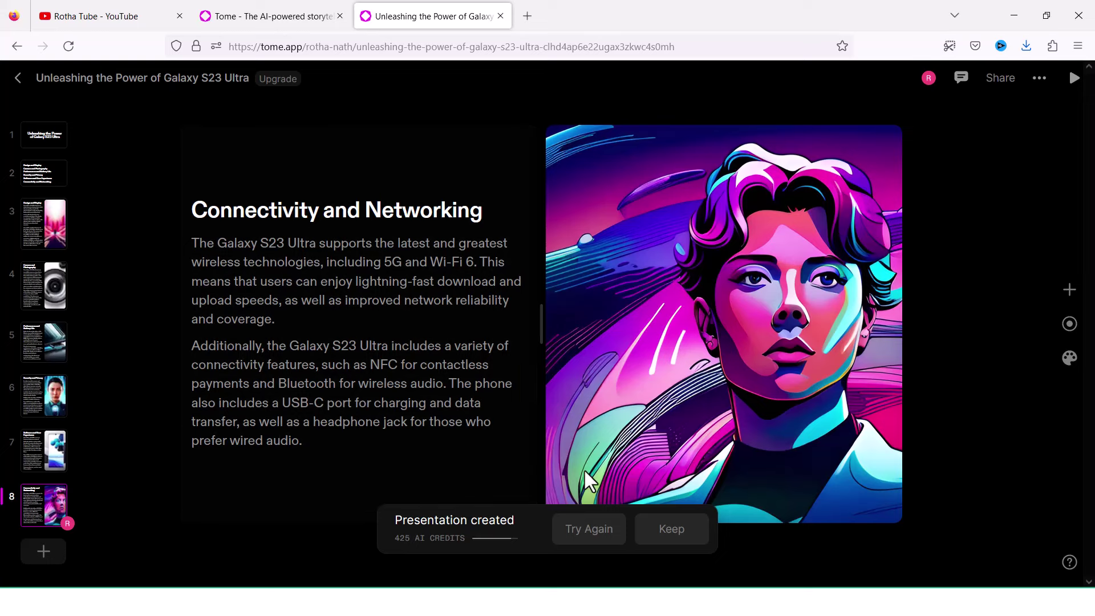
- Keep the generated 'Unleashing the Power of Galaxy S23 Ultra' deck and return to slide 1
left_click(678, 527)
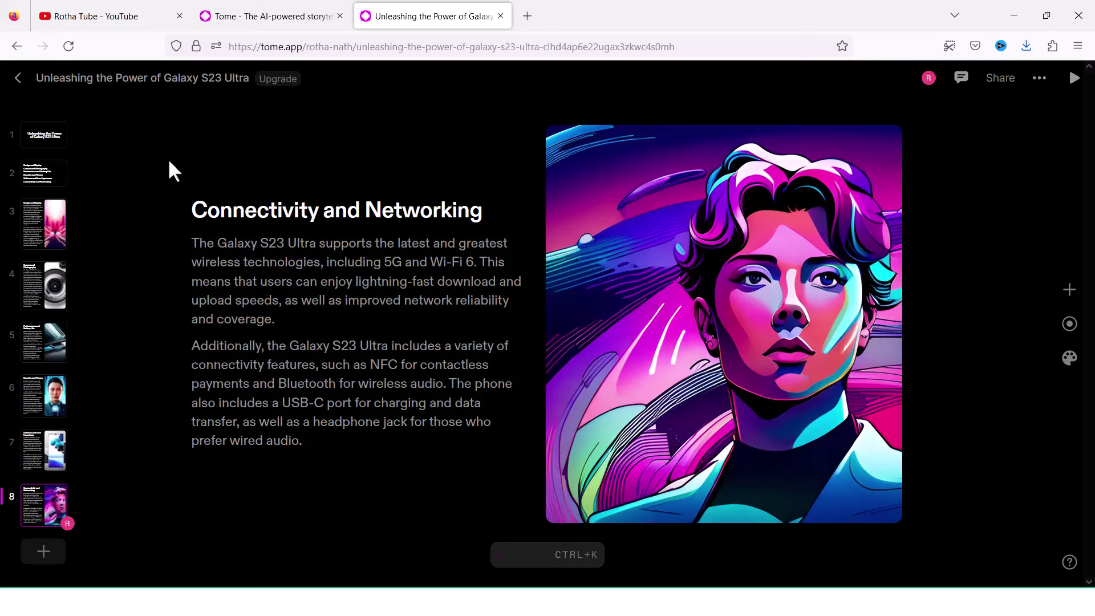
key("Home")
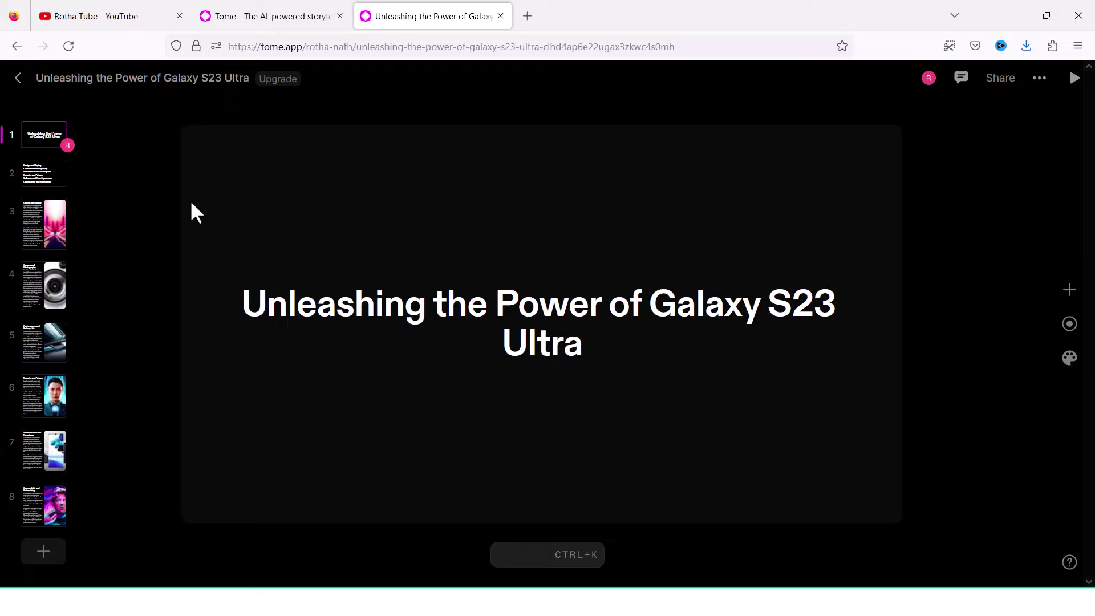
- View the topic list slide, then the Design and Display slide
left_click(62, 178)
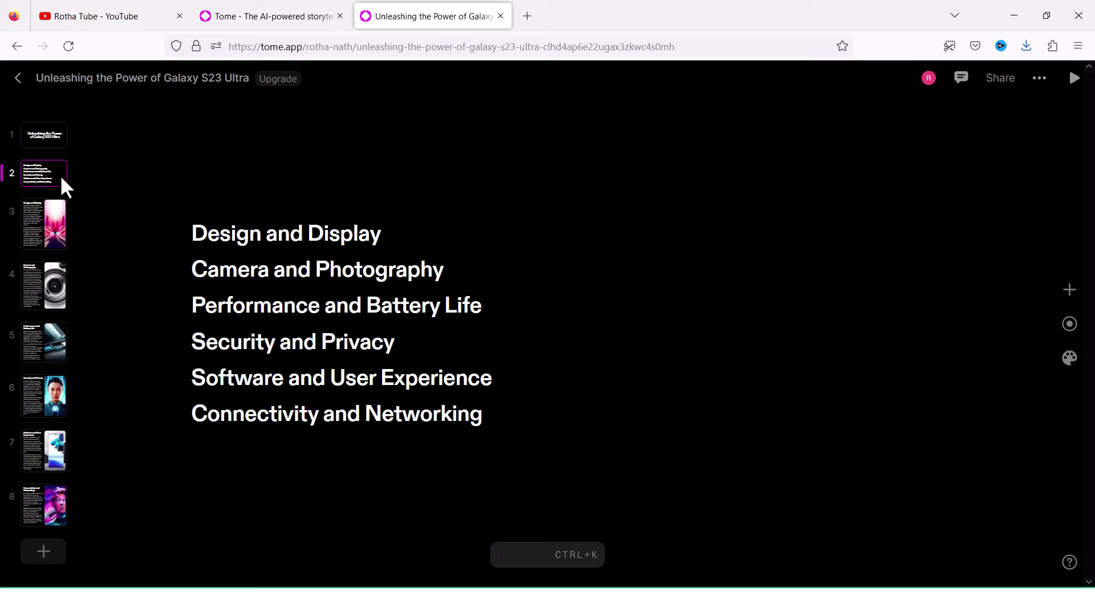
left_click(42, 213)
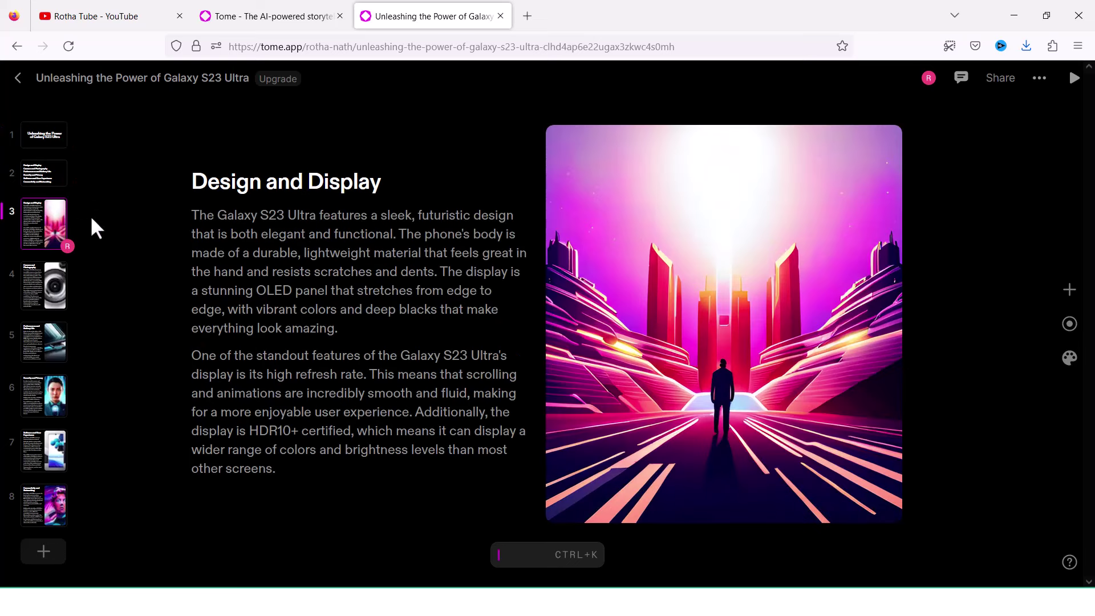